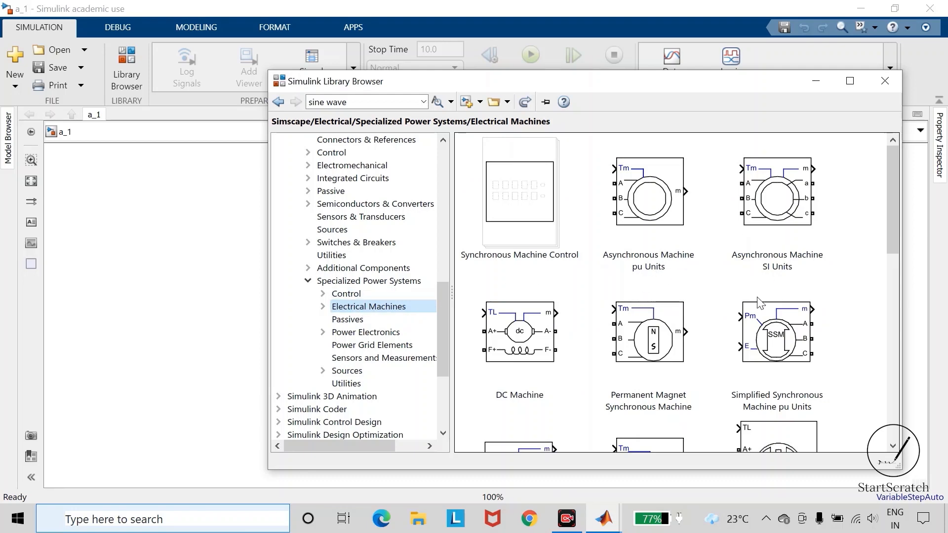
Examine the blocks offered in the Electrical Machines and Power Electronics libraries under Specialized Power Systems.
{"action": "scroll", "coordinate": [711, 252], "scroll_direction": "down", "scroll_amount": 2}
{"action": "scroll", "coordinate": [704, 301], "scroll_direction": "up", "scroll_amount": 1}
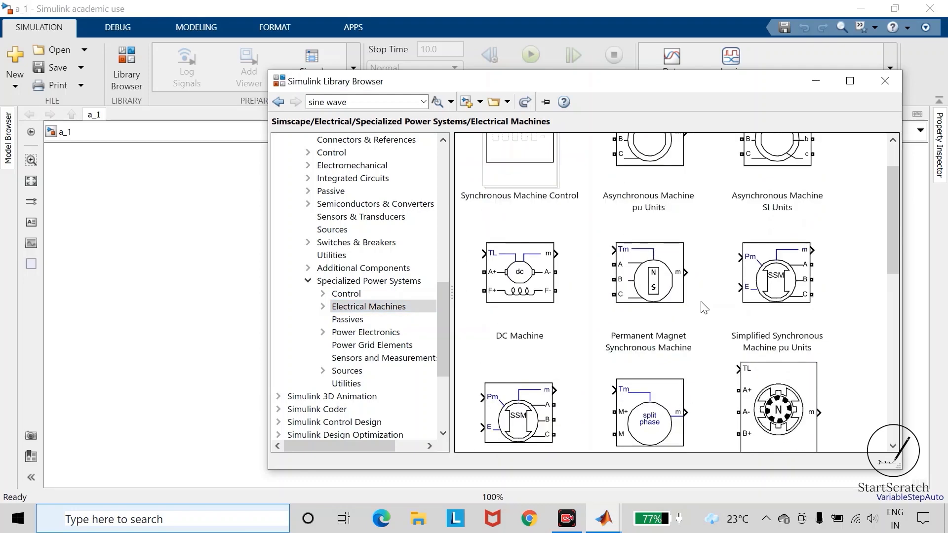
{"action": "scroll", "coordinate": [704, 307], "scroll_direction": "down", "scroll_amount": 3}
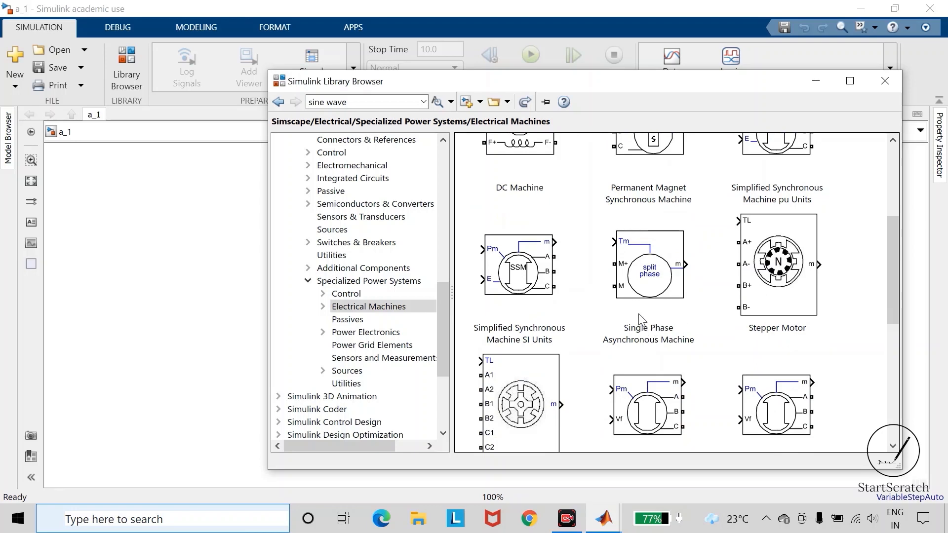
{"action": "left_click", "coordinate": [384, 336]}
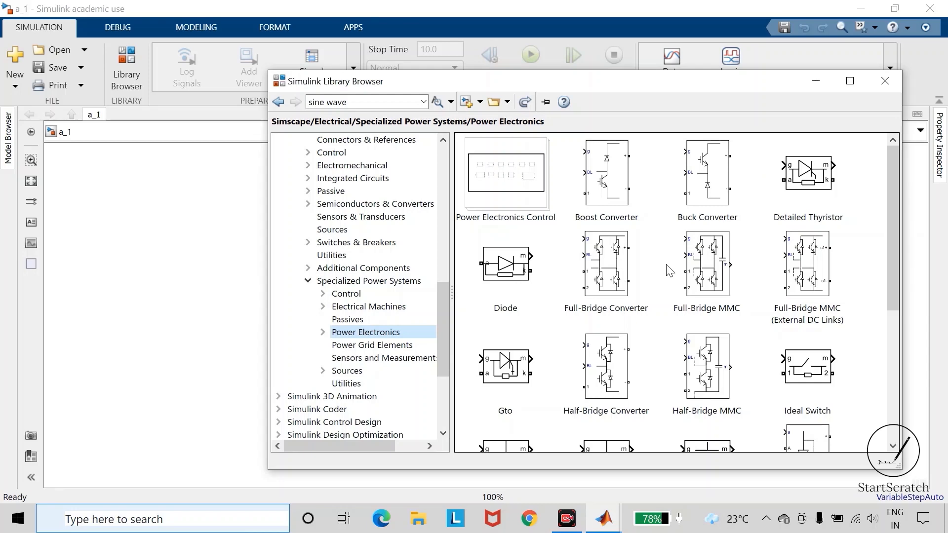
{"action": "scroll", "coordinate": [669, 270], "scroll_direction": "down", "scroll_amount": 5}
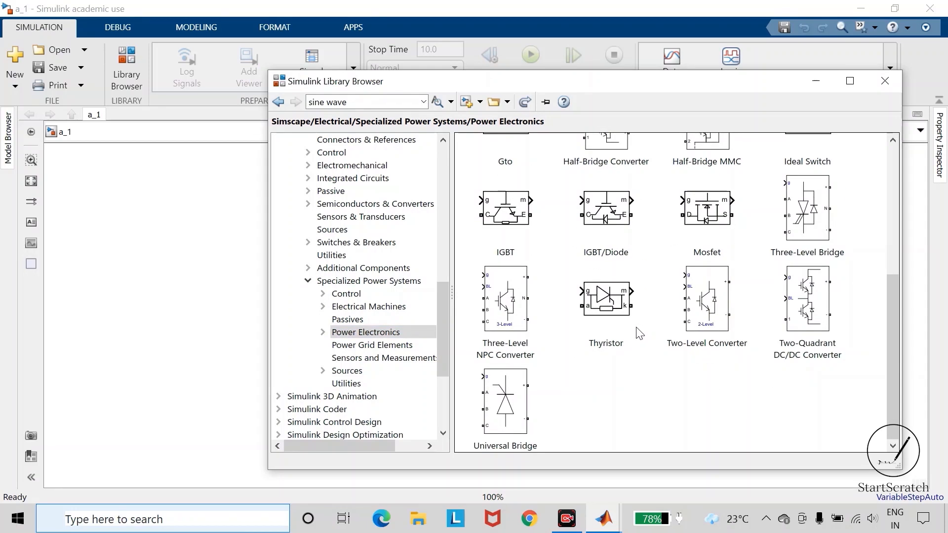
{"action": "scroll", "coordinate": [614, 318], "scroll_direction": "up", "scroll_amount": 5}
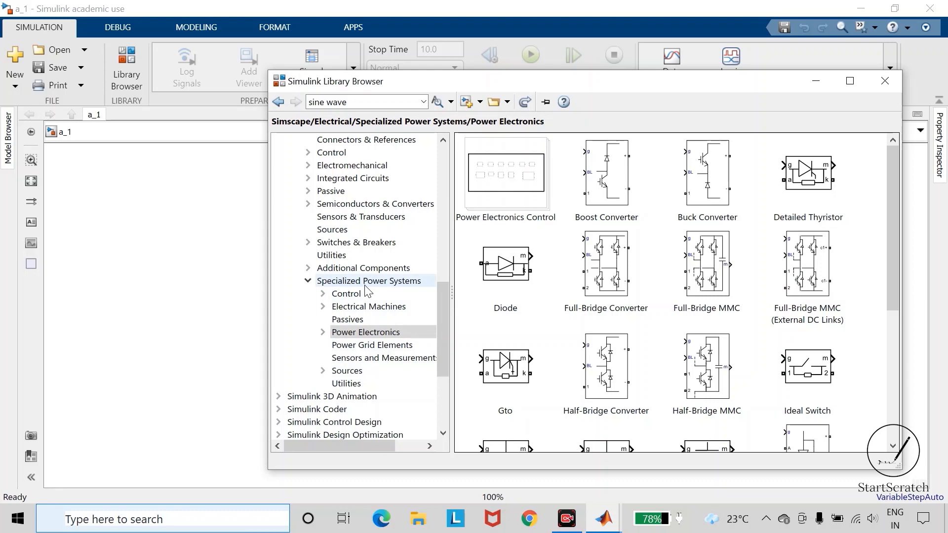
{"action": "scroll", "coordinate": [549, 312], "scroll_direction": "down", "scroll_amount": 3}
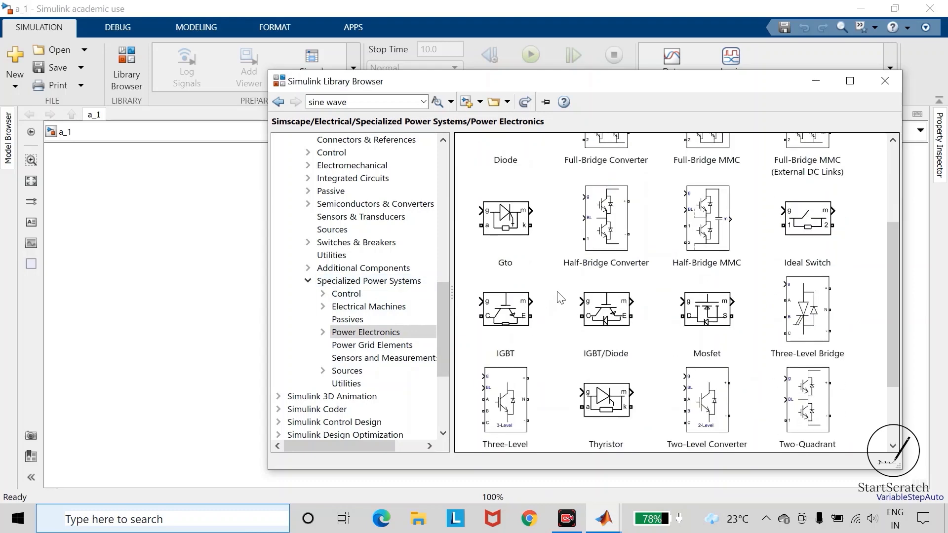
{"action": "scroll", "coordinate": [580, 326], "scroll_direction": "down", "scroll_amount": 2}
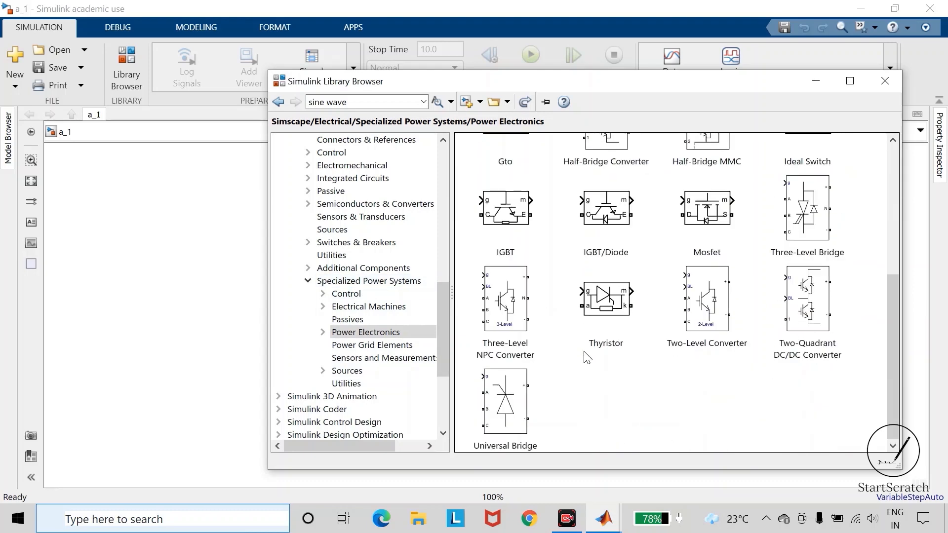
Add the Thyristor block from the Power Electronics library to model a_1, and delete it from the canvas.
{"action": "left_click", "coordinate": [607, 303]}
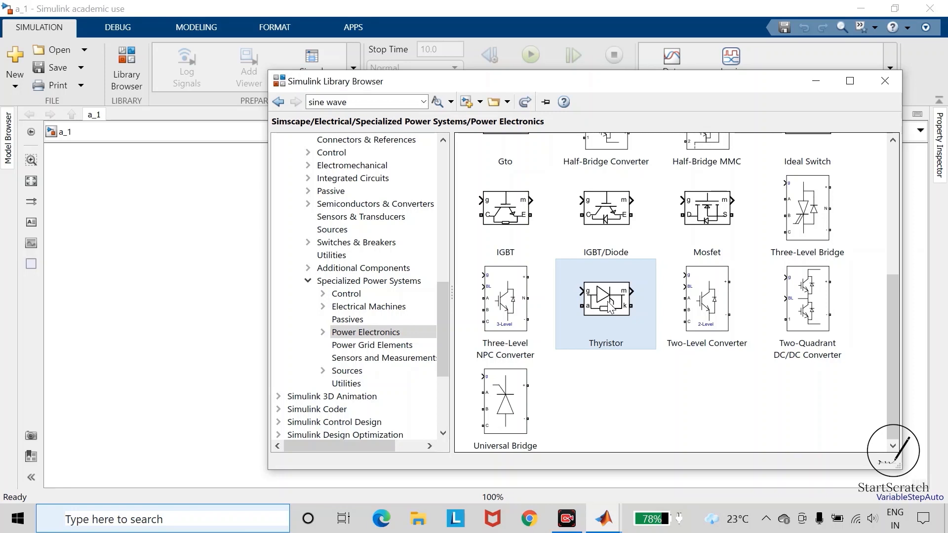
{"action": "right_click", "coordinate": [608, 303]}
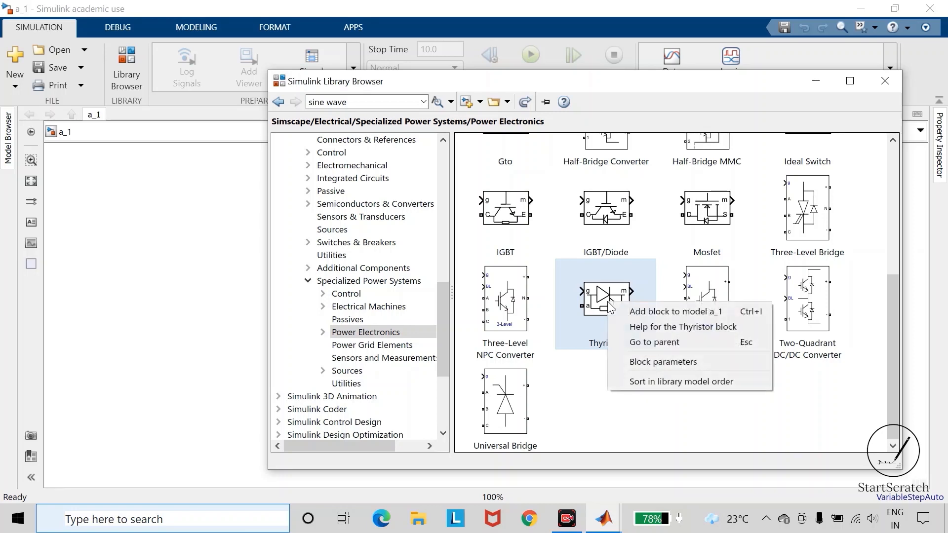
{"action": "left_click", "coordinate": [639, 312]}
{"action": "left_click", "coordinate": [884, 88]}
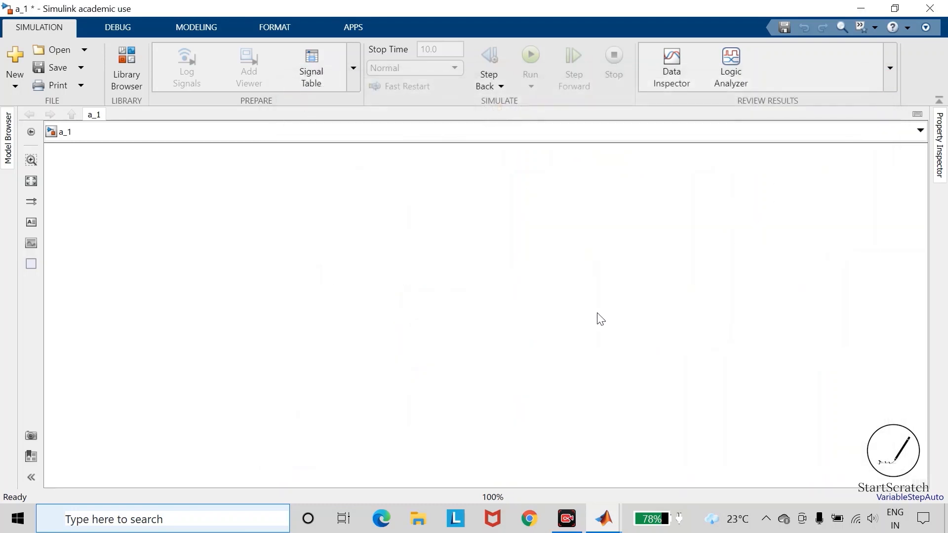
{"action": "left_click", "coordinate": [508, 389]}
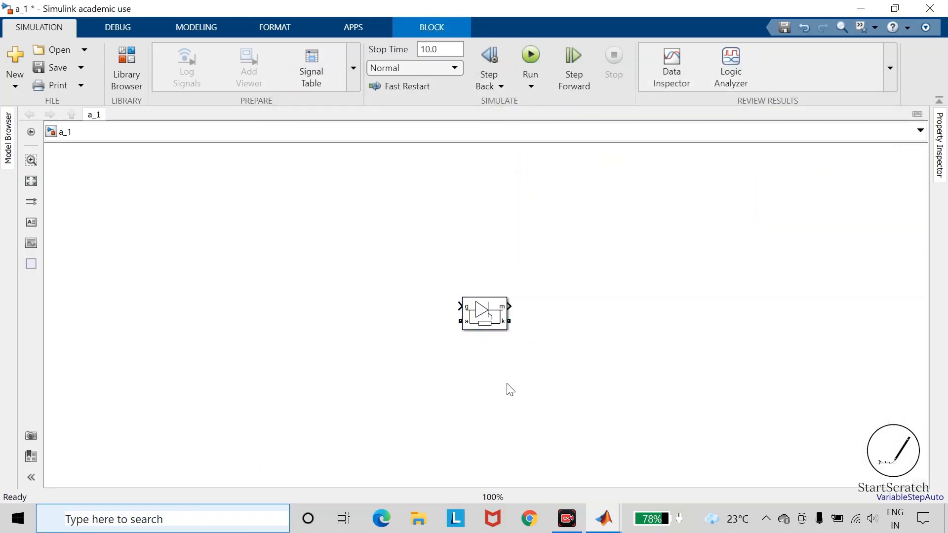
{"action": "left_click", "coordinate": [486, 320]}
{"action": "key", "text": "Delete"}
Reopen the Library Browser to place a Thyristor block directly on the canvas, and remove that block.
{"action": "left_click", "coordinate": [127, 59]}
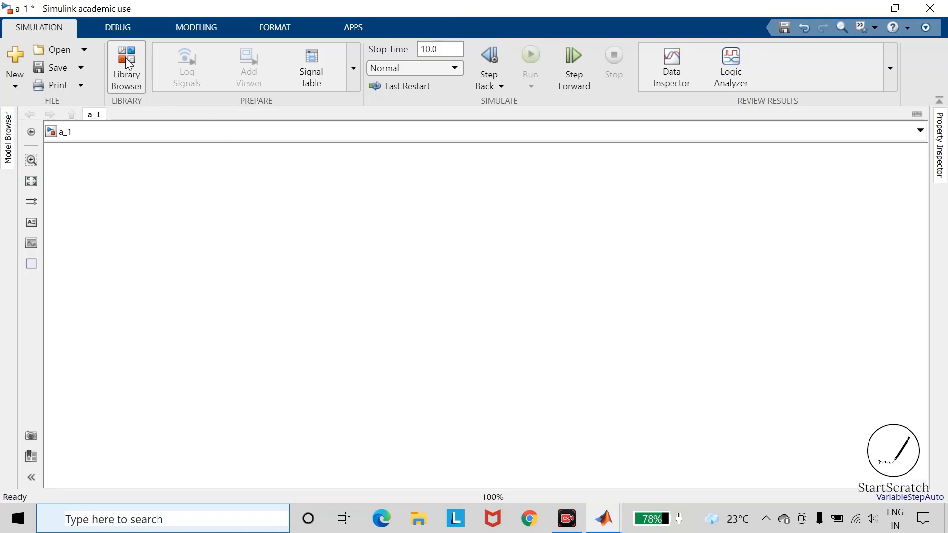
{"action": "left_click", "coordinate": [646, 380]}
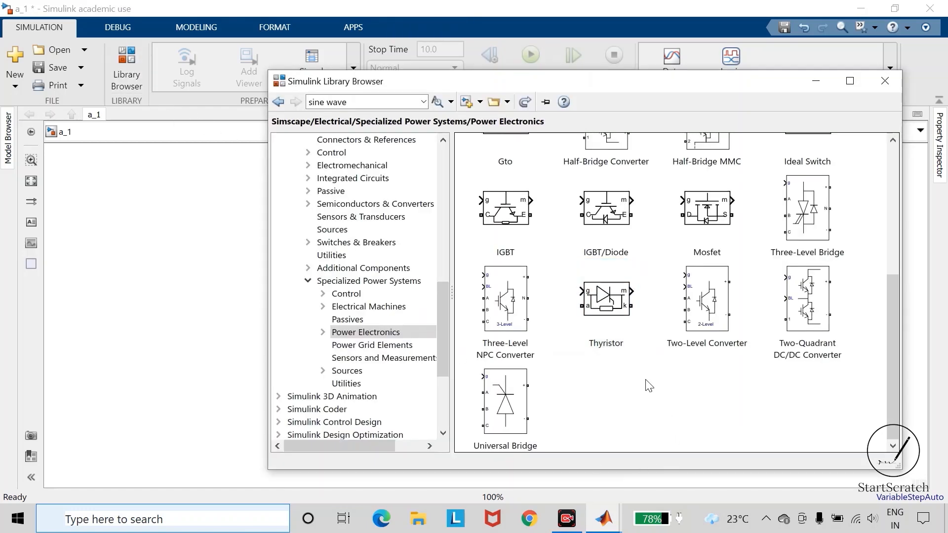
{"action": "left_click", "coordinate": [604, 304]}
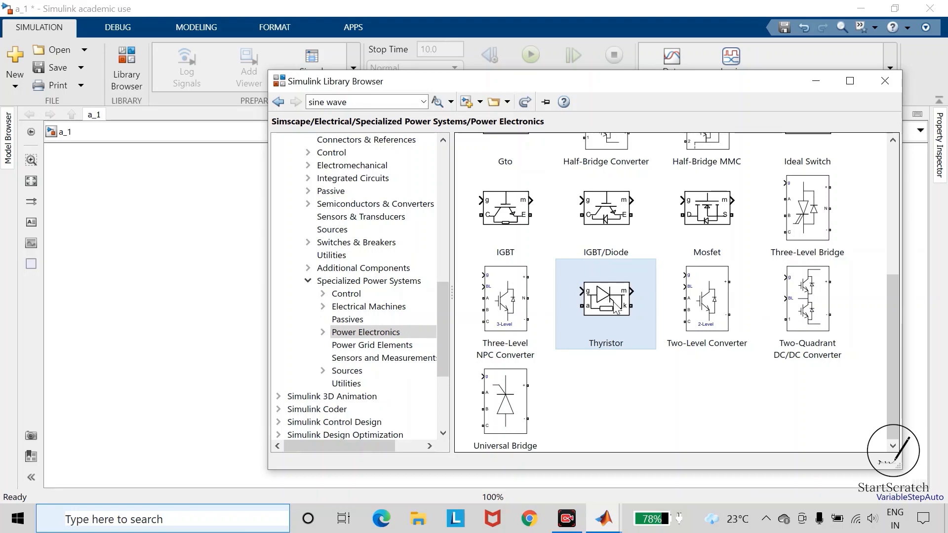
{"action": "left_click_drag", "start_coordinate": [330, 292], "coordinate": [422, 302]}
{"action": "left_click", "coordinate": [378, 395]}
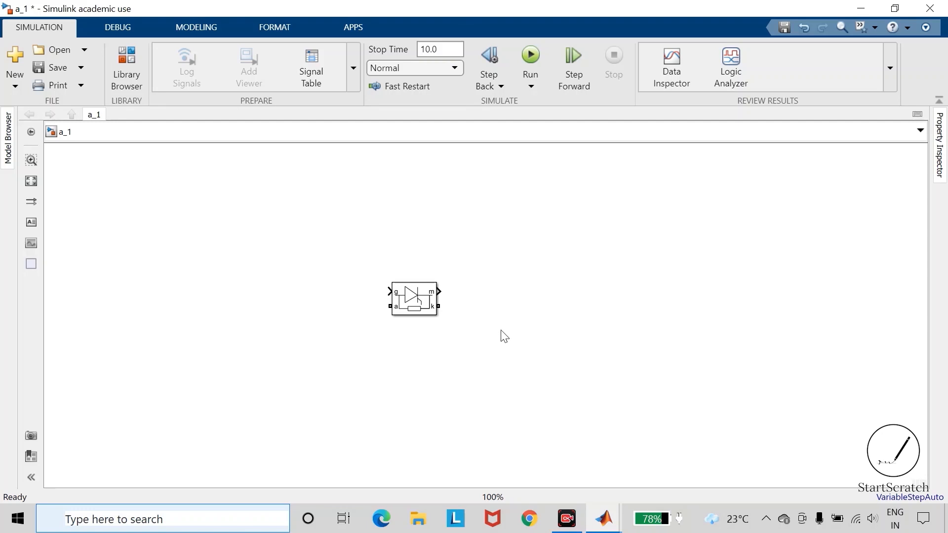
{"action": "left_click", "coordinate": [409, 306]}
{"action": "key", "text": "Delete"}
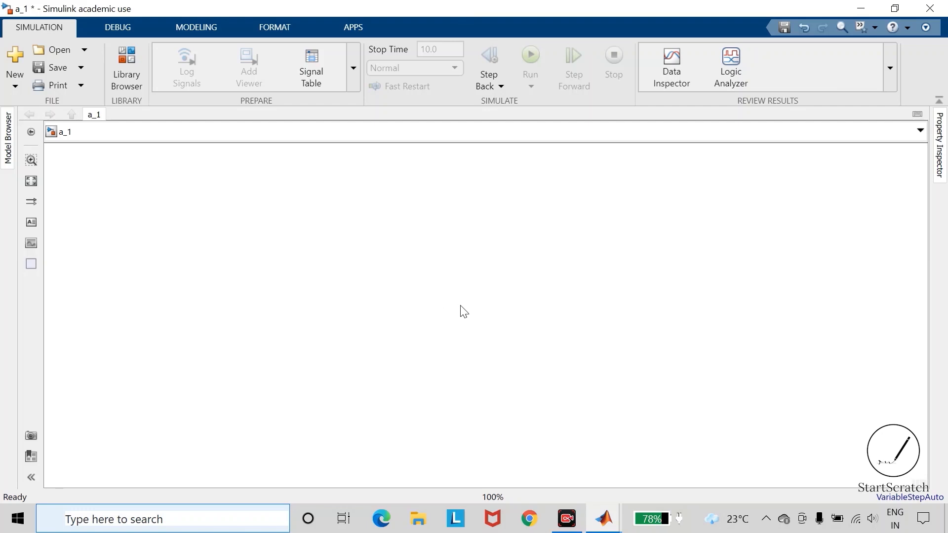
Search for "thyr" from the canvas and insert the Thyristor block from Specialized Power Systems/Power Electronics.
{"action": "double_click", "coordinate": [443, 309]}
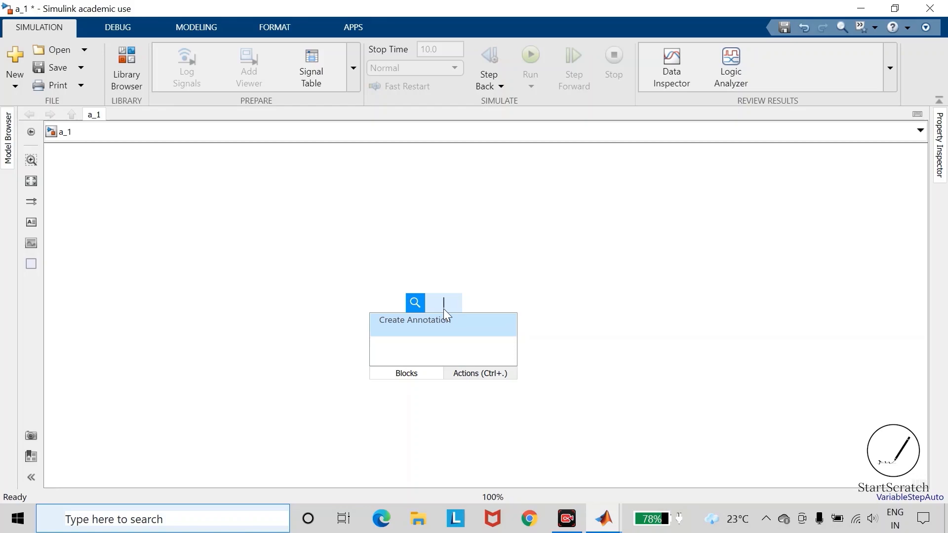
{"action": "type", "text": "th"}
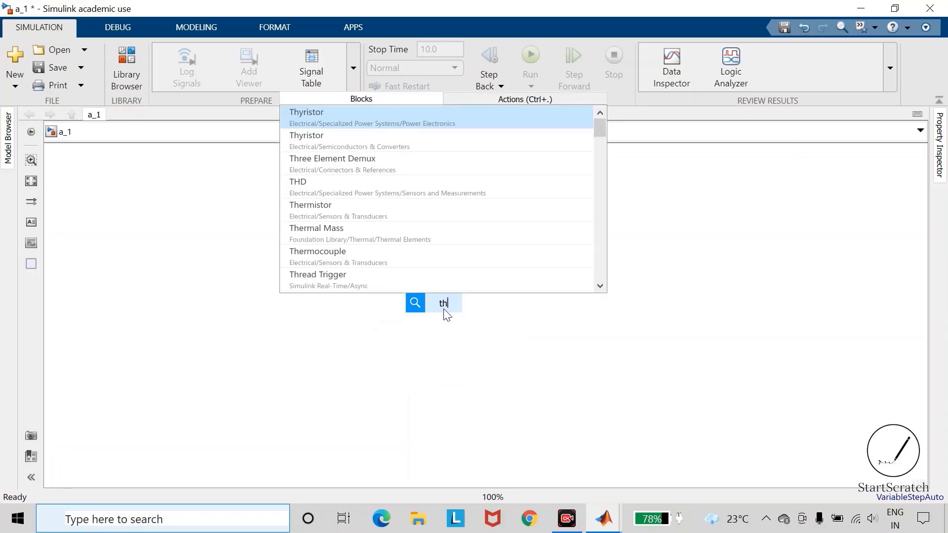
{"action": "type", "text": "yr"}
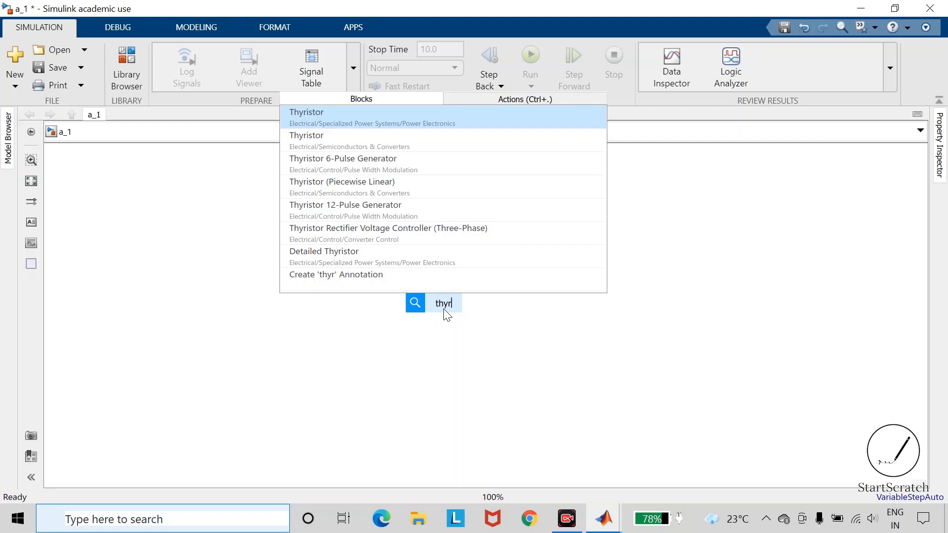
{"action": "left_click", "coordinate": [360, 127]}
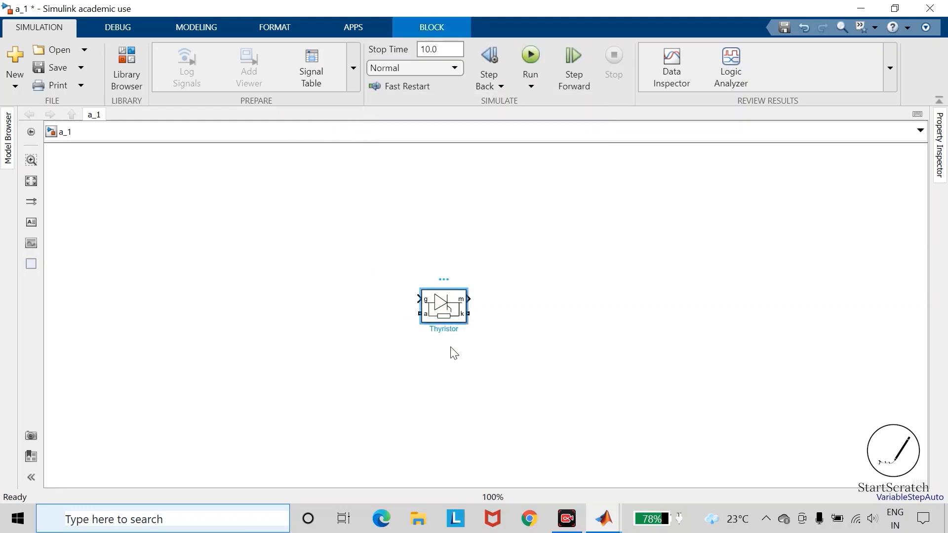
Rename the Thyristor block to S1 and move it up and to the left on the canvas.
{"action": "left_click", "coordinate": [450, 319]}
{"action": "double_click", "coordinate": [458, 331]}
{"action": "key", "text": "BackSpace"}
{"action": "left_click", "coordinate": [470, 388]}
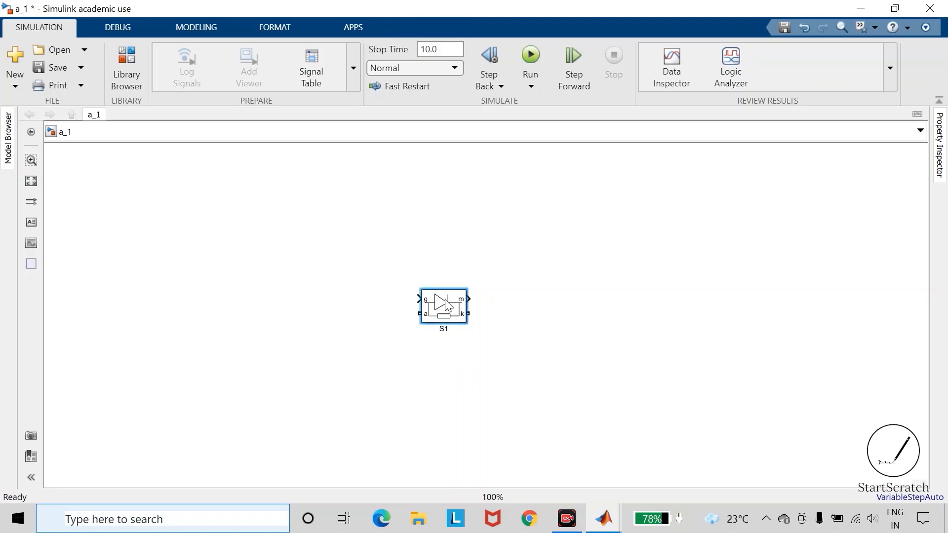
{"action": "left_click_drag", "start_coordinate": [451, 310], "coordinate": [366, 257]}
{"action": "left_click", "coordinate": [353, 259]}
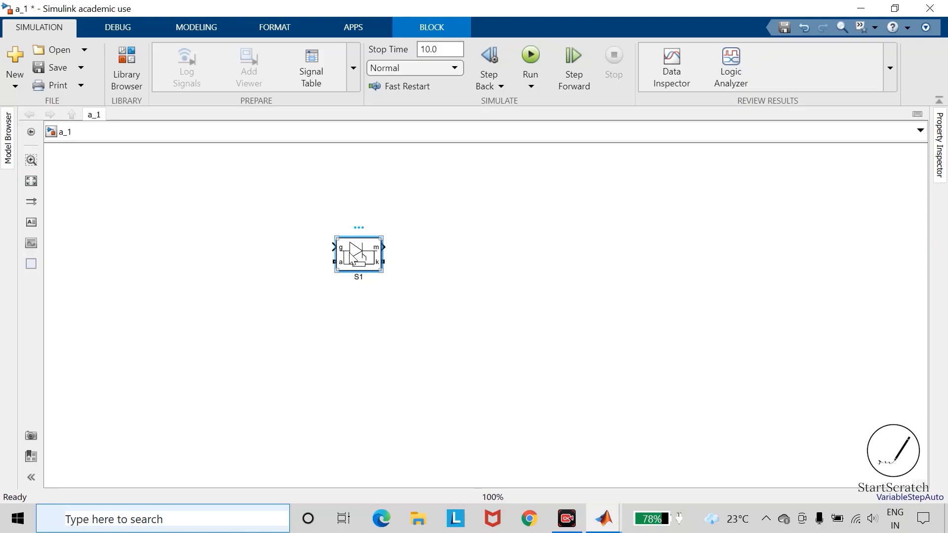
Duplicate thyristor S1 twice to its right, and delete the farther copy, S3.
{"action": "left_click_drag", "start_coordinate": [364, 267], "coordinate": [663, 254]}
{"action": "left_click", "coordinate": [495, 325]}
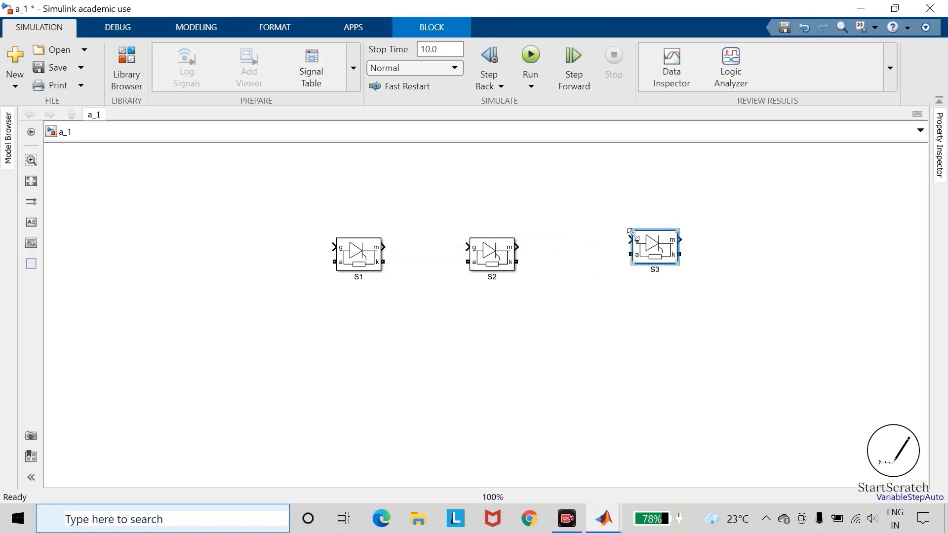
{"action": "left_click_drag", "start_coordinate": [627, 204], "coordinate": [693, 292]}
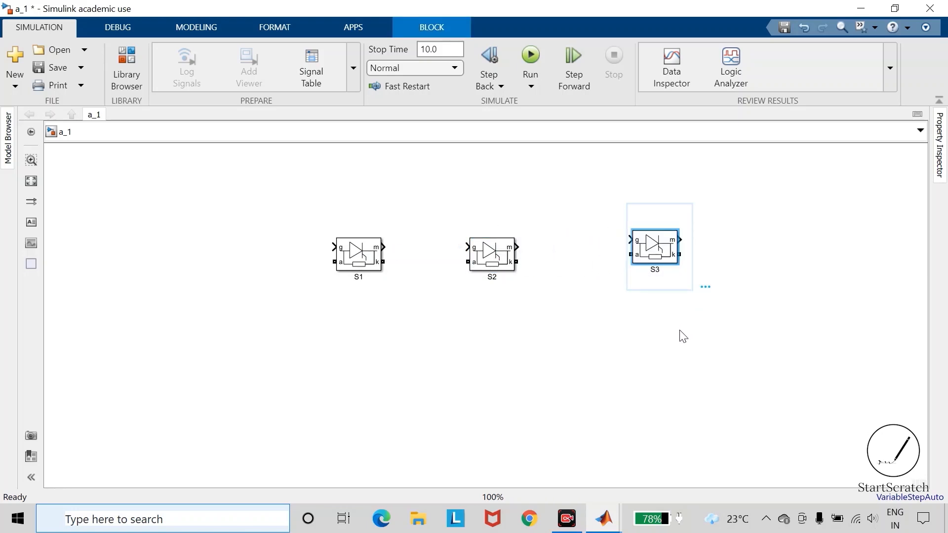
{"action": "key", "text": "Delete"}
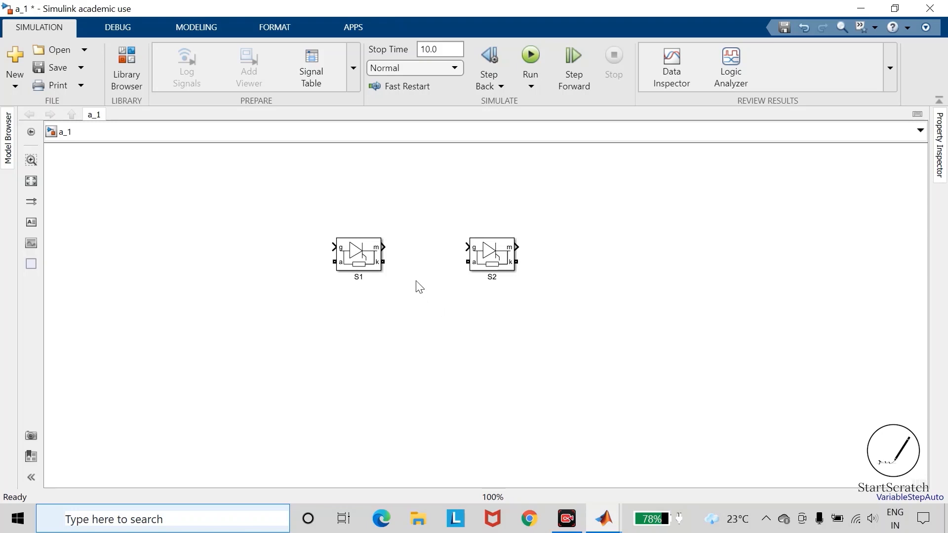
Rotate thyristor S1 clockwise in three 90-degree turns so its symbol points upward.
{"action": "left_click", "coordinate": [370, 268]}
{"action": "left_click", "coordinate": [364, 262]}
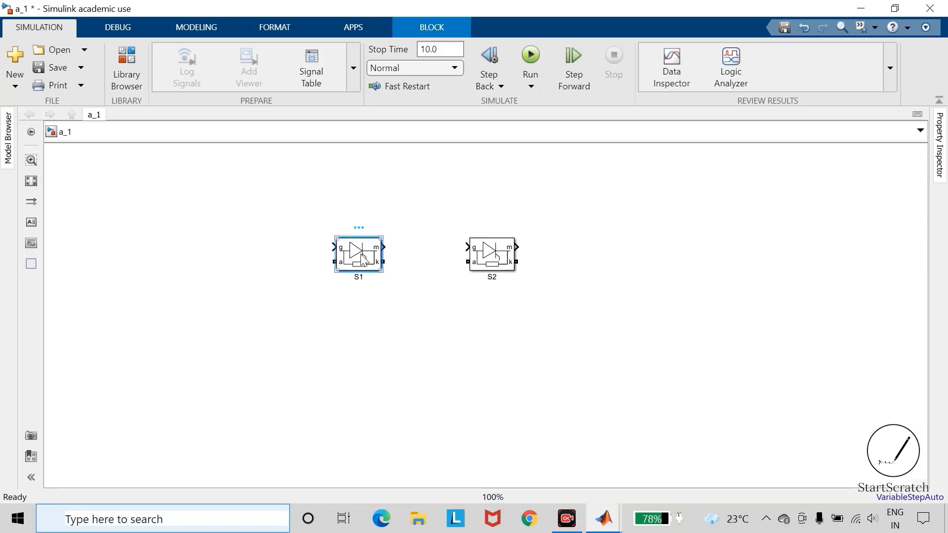
{"action": "key", "text": "ctrl+r"}
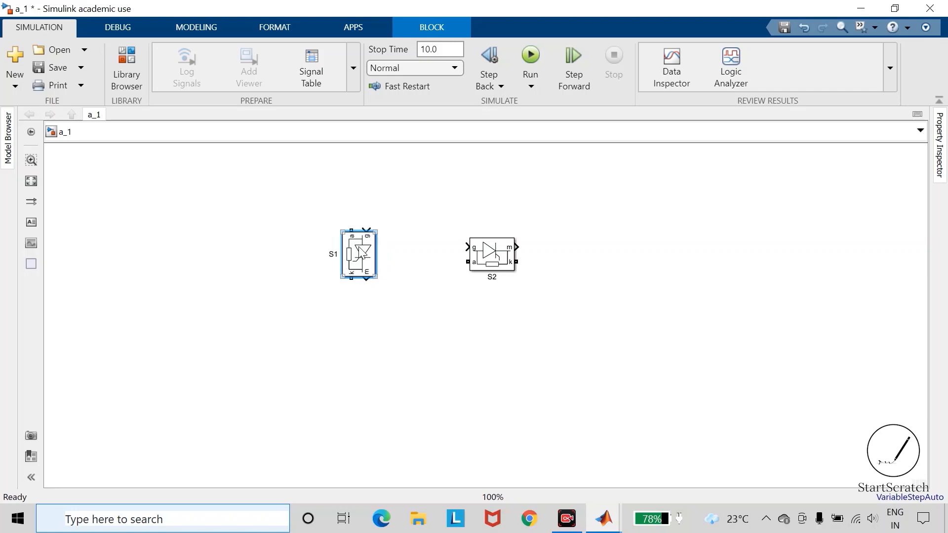
{"action": "key", "text": "ctrl+r"}
{"action": "key", "text": "ctrl+r"}
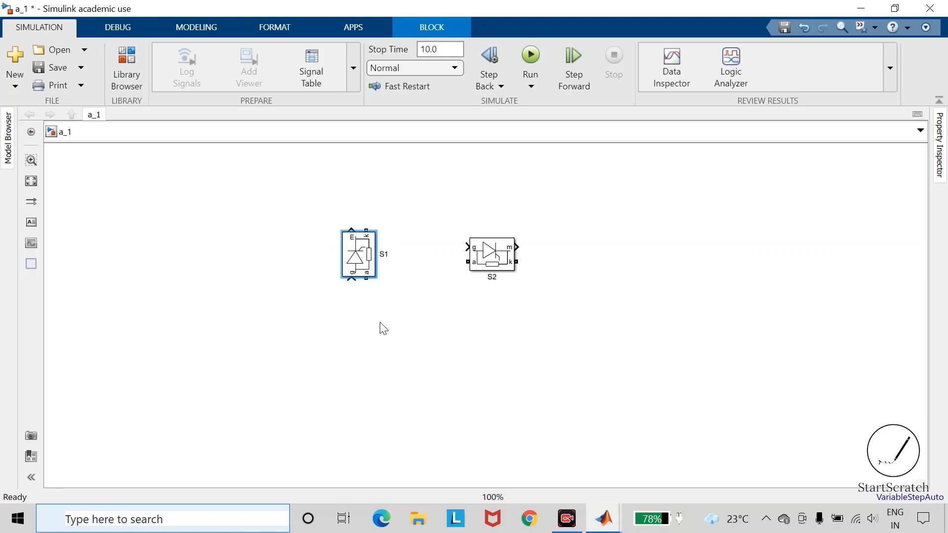
Delete the remaining thyristor copy, S2, from the model.
{"action": "left_click", "coordinate": [383, 329]}
{"action": "left_click_drag", "start_coordinate": [455, 217], "coordinate": [564, 350]}
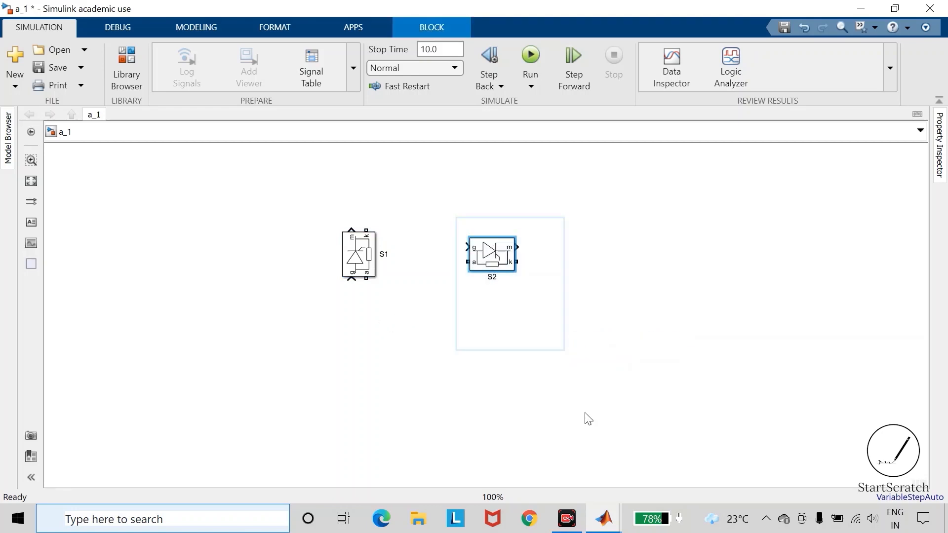
{"action": "key", "text": "Delete"}
Examine thyristor S1's block parameters, including its resistance, forward voltage, snubber and measurement port settings, and close them without changes.
{"action": "left_click", "coordinate": [359, 263]}
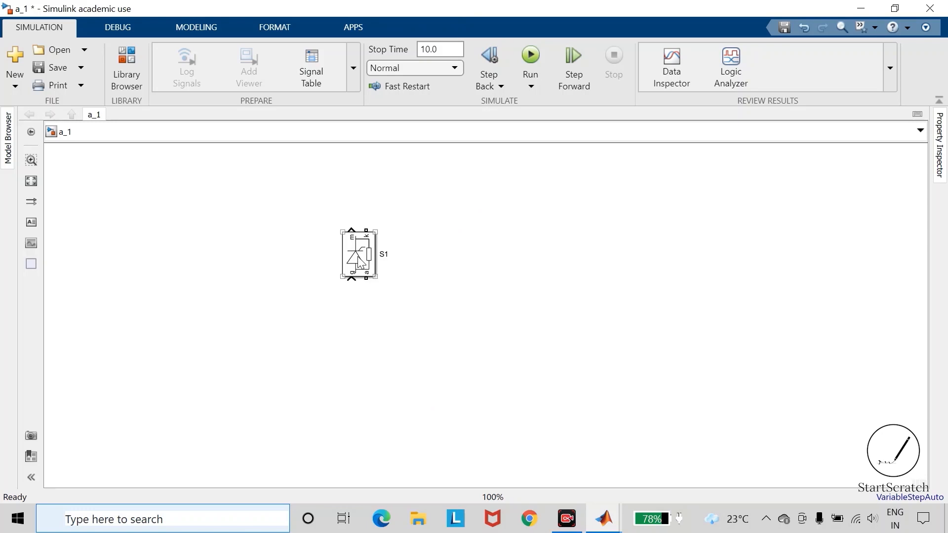
{"action": "double_click", "coordinate": [359, 262]}
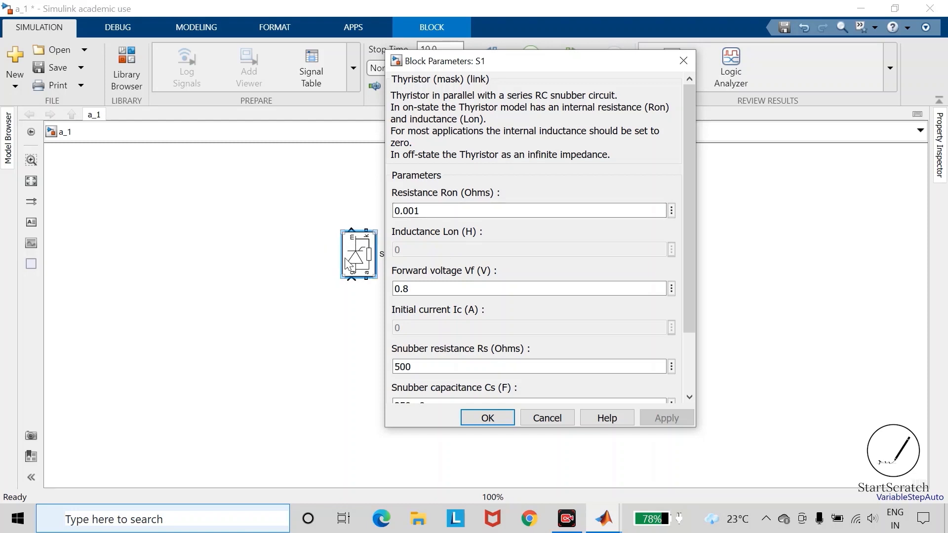
{"action": "scroll", "coordinate": [481, 247], "scroll_direction": "down", "scroll_amount": 3}
{"action": "scroll", "coordinate": [493, 198], "scroll_direction": "up", "scroll_amount": 3}
{"action": "scroll", "coordinate": [557, 309], "scroll_direction": "down", "scroll_amount": 3}
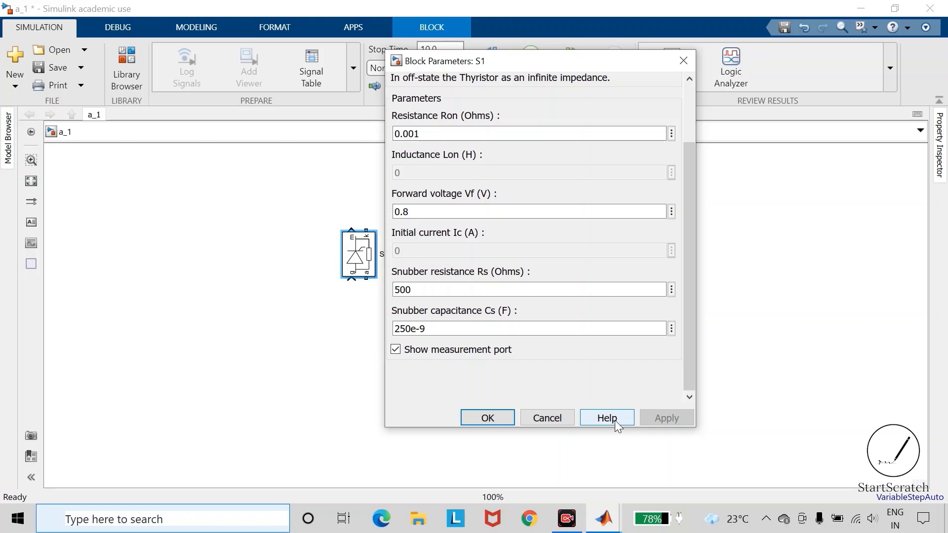
{"action": "left_click", "coordinate": [685, 60]}
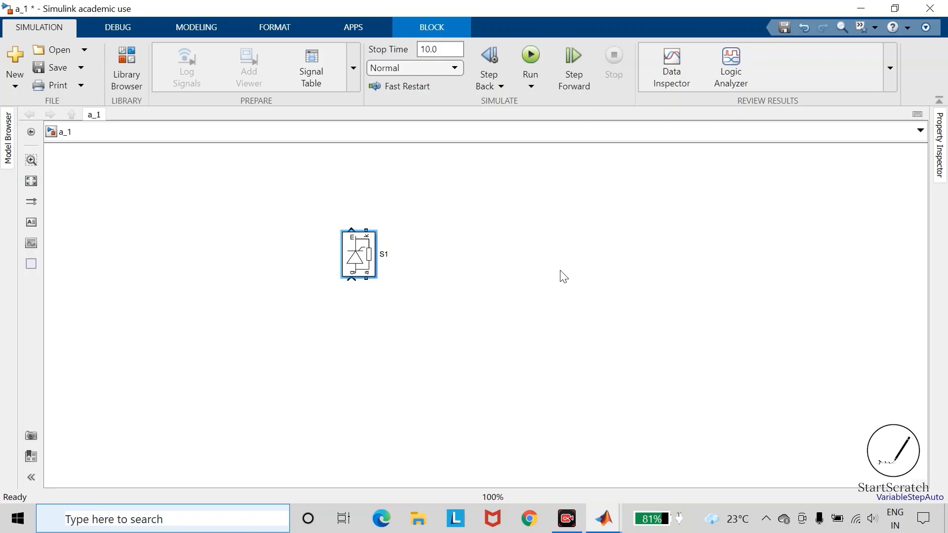
{"action": "left_click", "coordinate": [449, 49]}
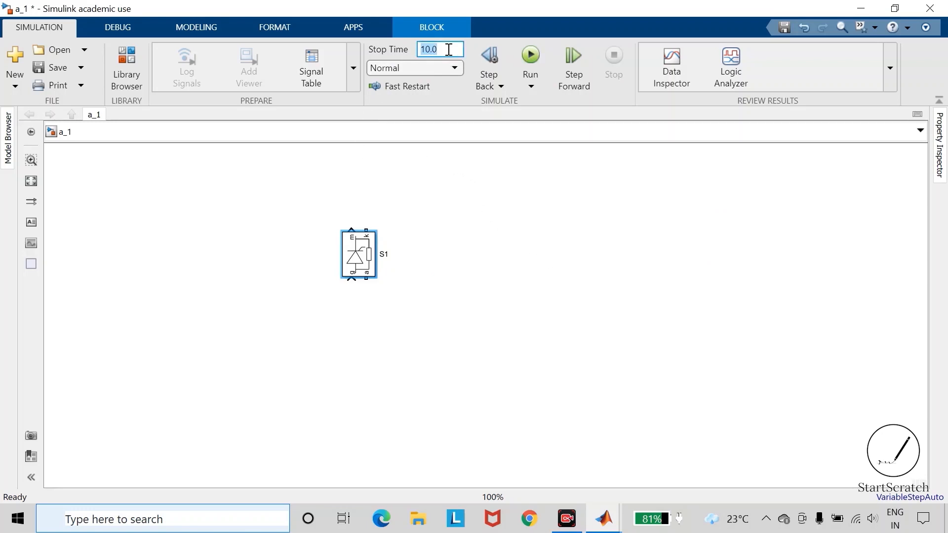
{"action": "left_click", "coordinate": [462, 174]}
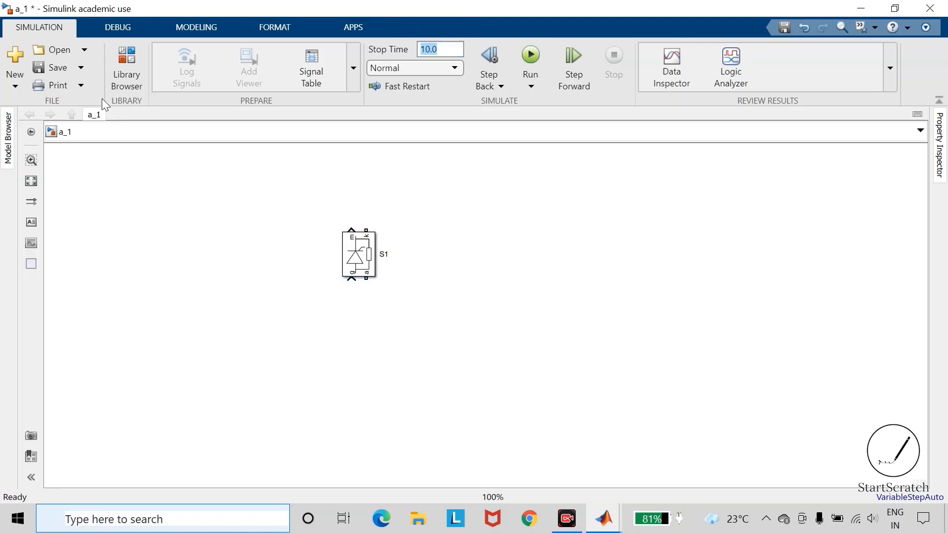